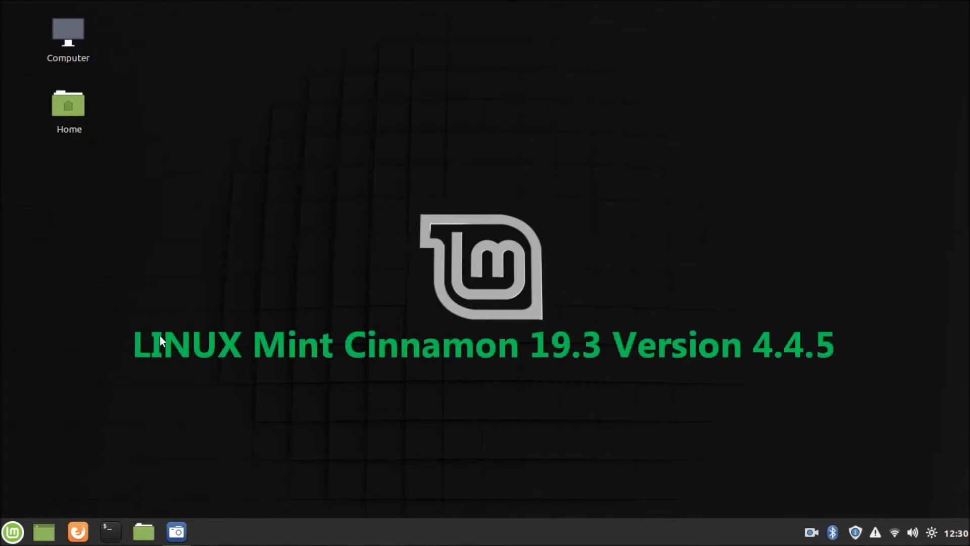
Launch Software Manager from the Cinnamon menu's All Applications list
left_click(13, 532)
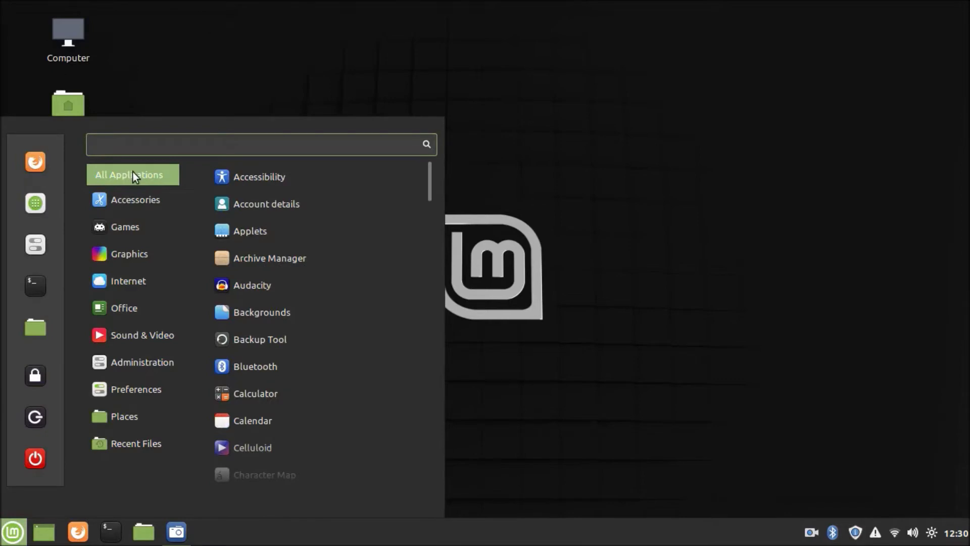
scroll(274, 221, "down", 6)
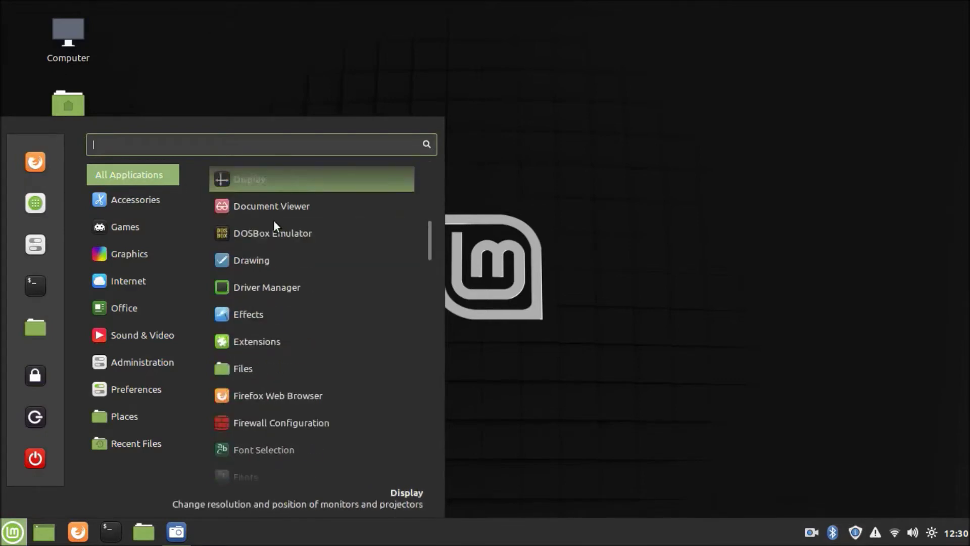
scroll(323, 255, "down", 15)
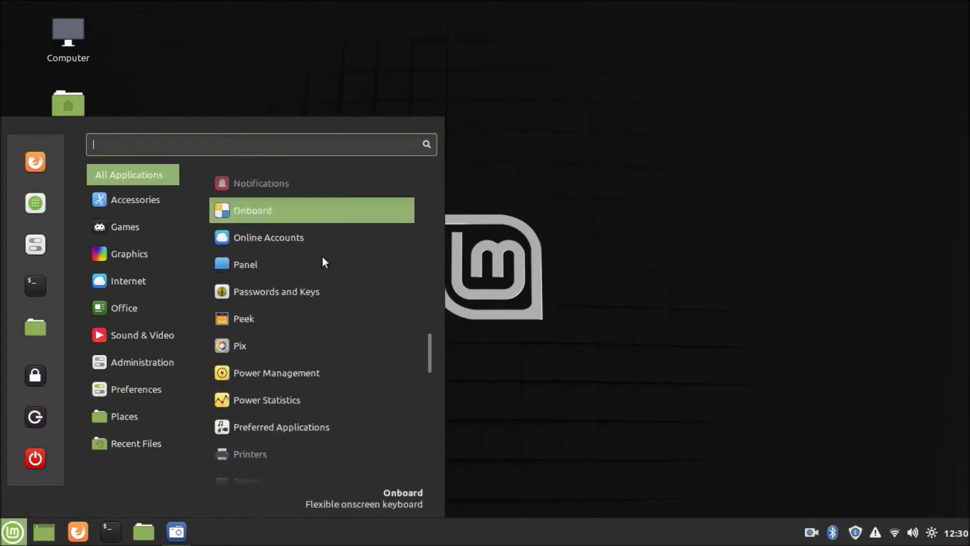
scroll(322, 255, "down", 4)
scroll(323, 257, "down", 4)
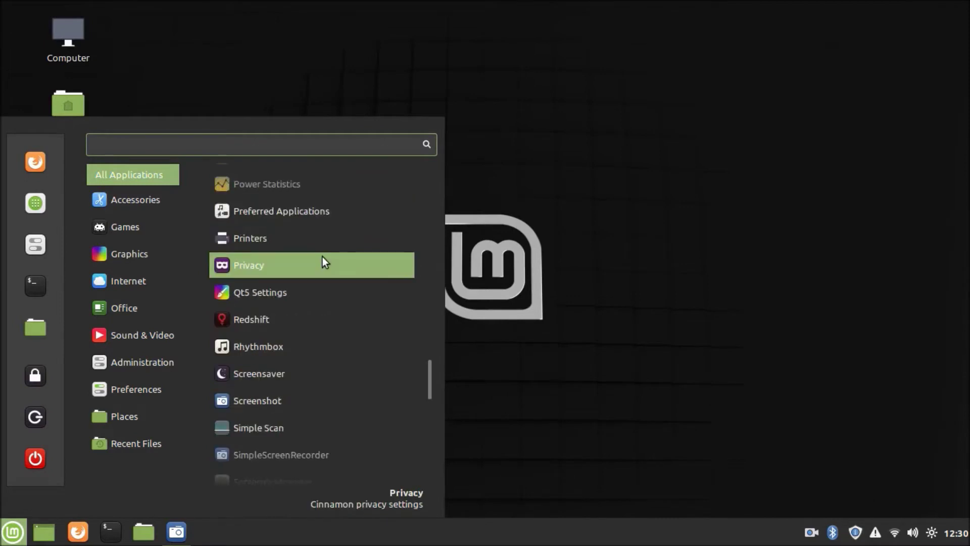
scroll(323, 257, "down", 4)
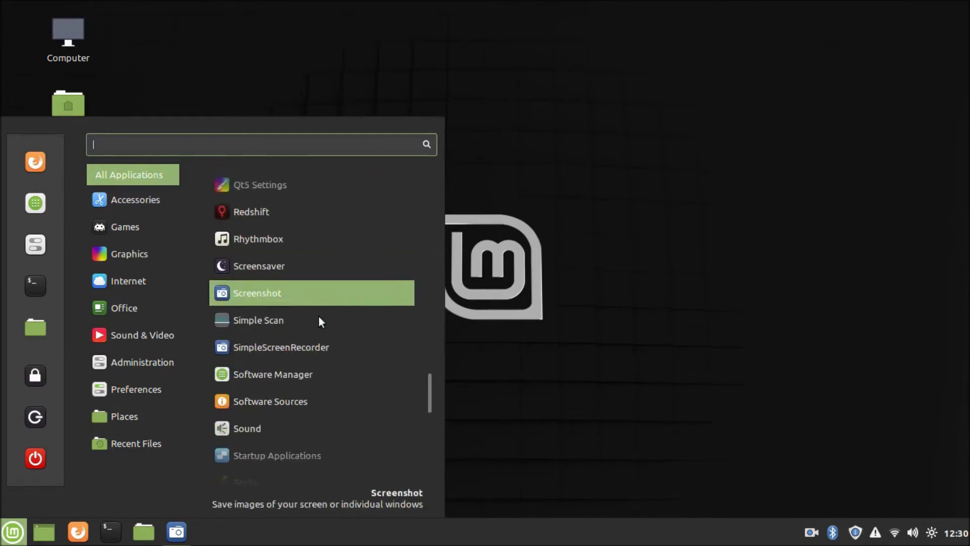
left_click(342, 373)
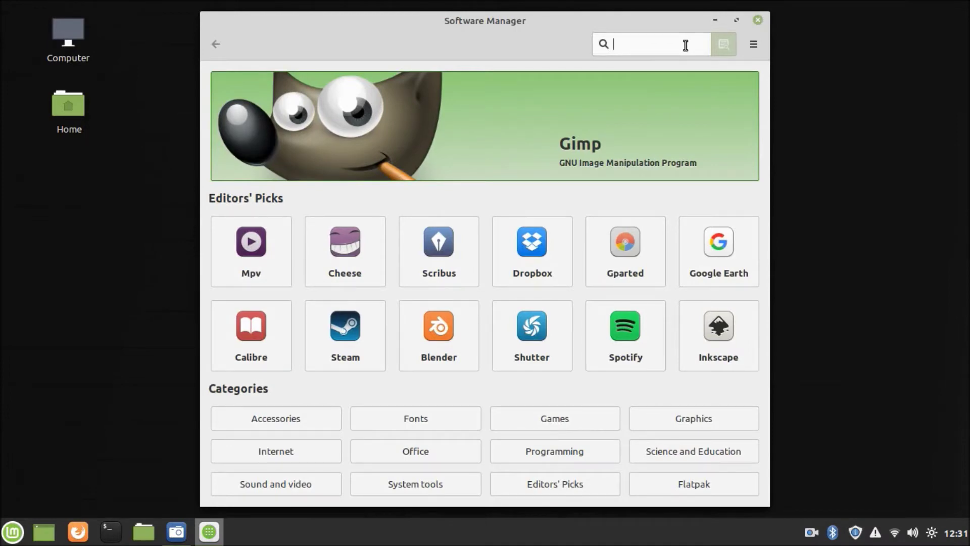
Search for 'chirp' and open the Chirp package page from the results
type("chirp")
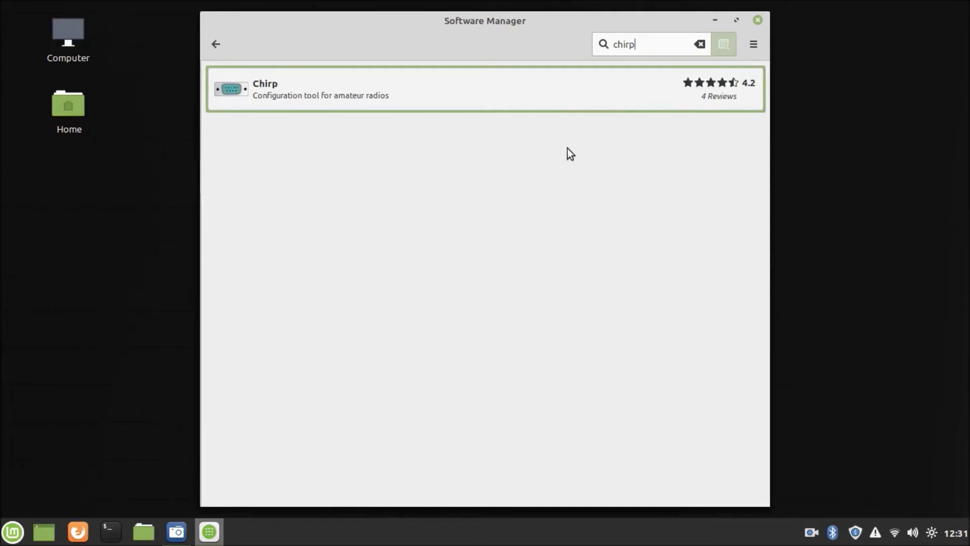
left_click(471, 92)
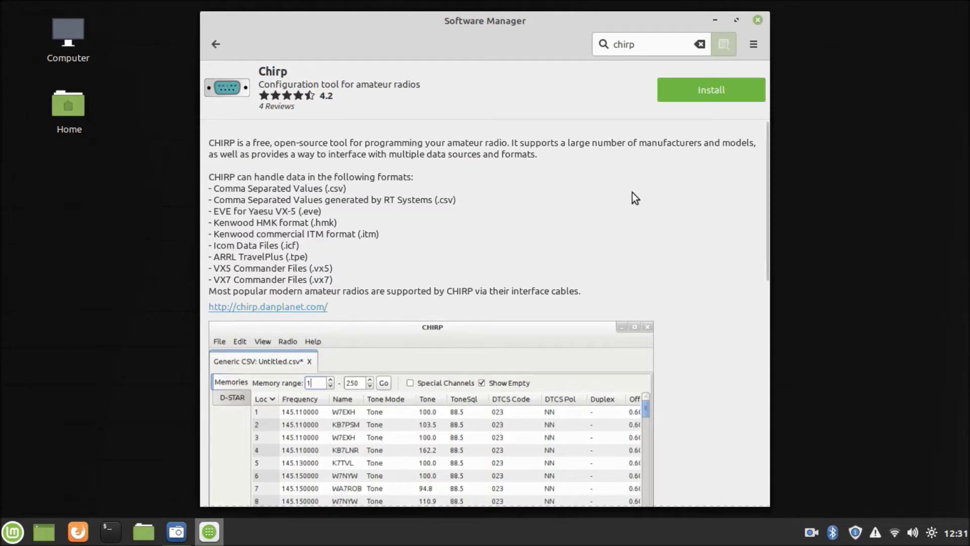
Read Chirp's description, Details and Reviews, then install the Chirp package
scroll(632, 193, "down", 10)
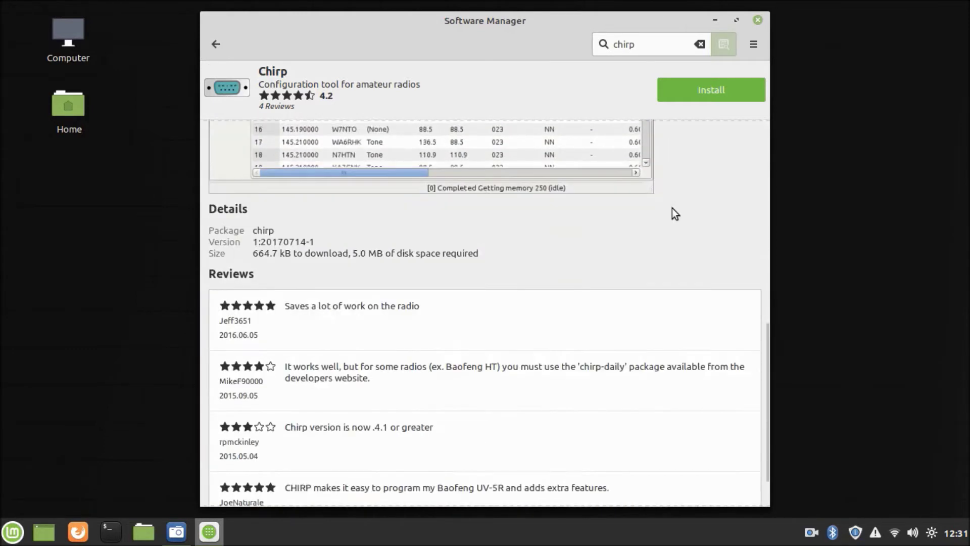
scroll(672, 209, "down", 2)
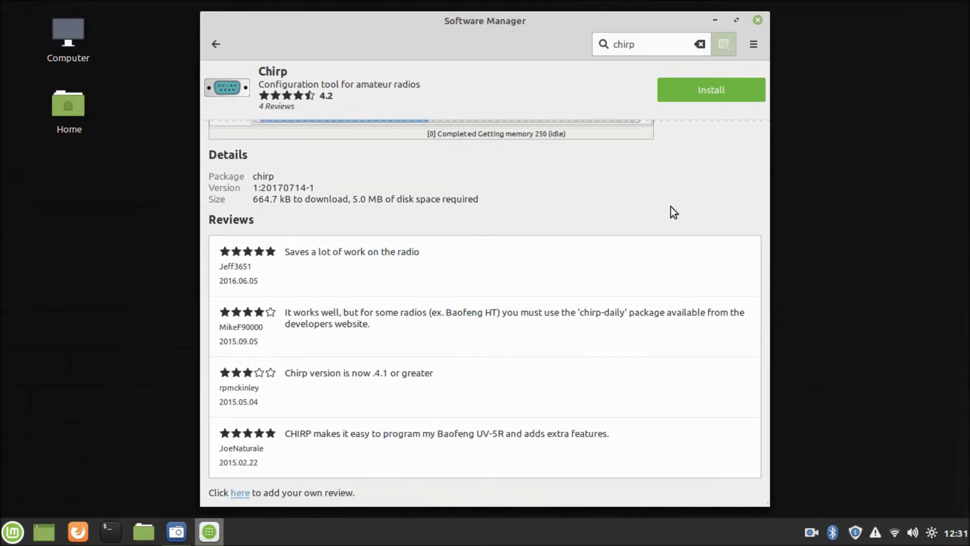
scroll(671, 207, "up", 8)
scroll(671, 207, "up", 3)
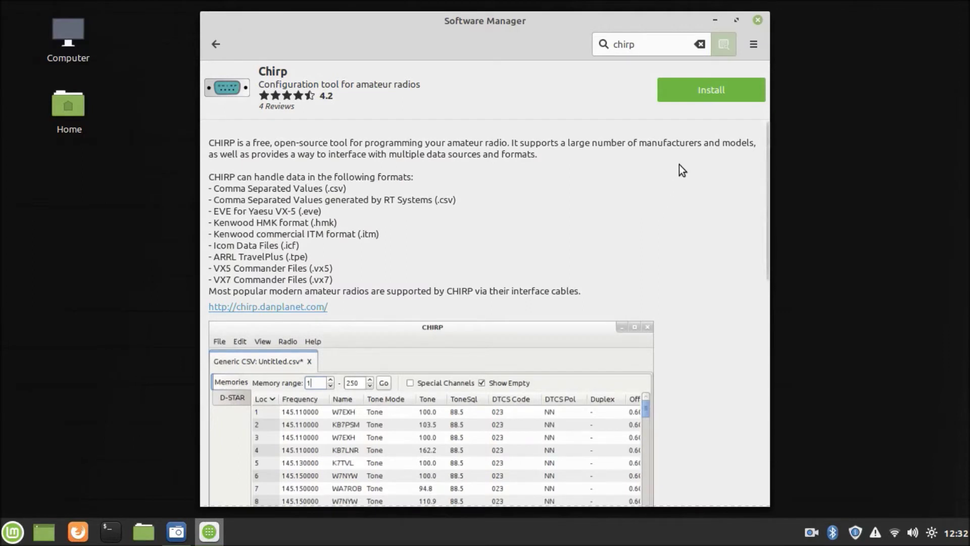
left_click(706, 90)
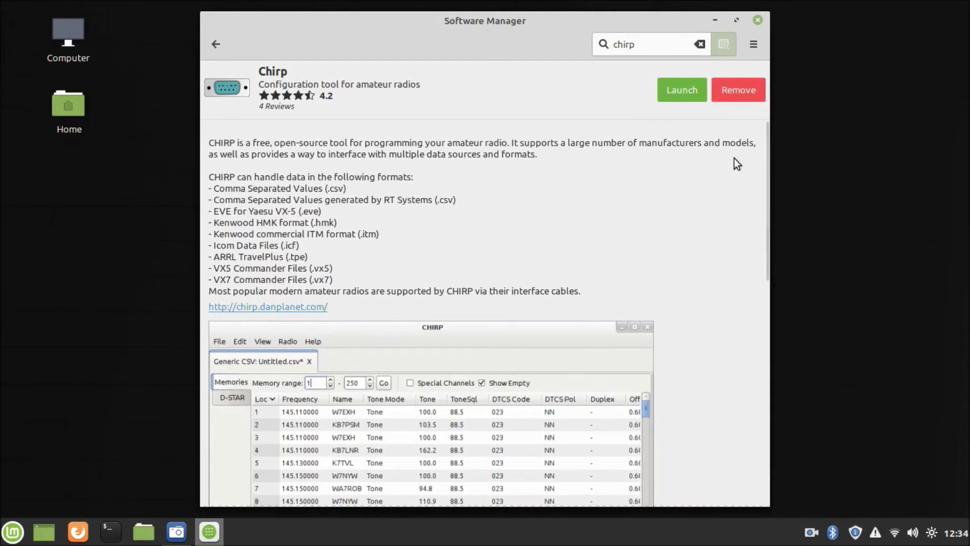
Wait for Chirp to finish installing, then bring up the Cinnamon applications menu
scroll(718, 177, "down", 10)
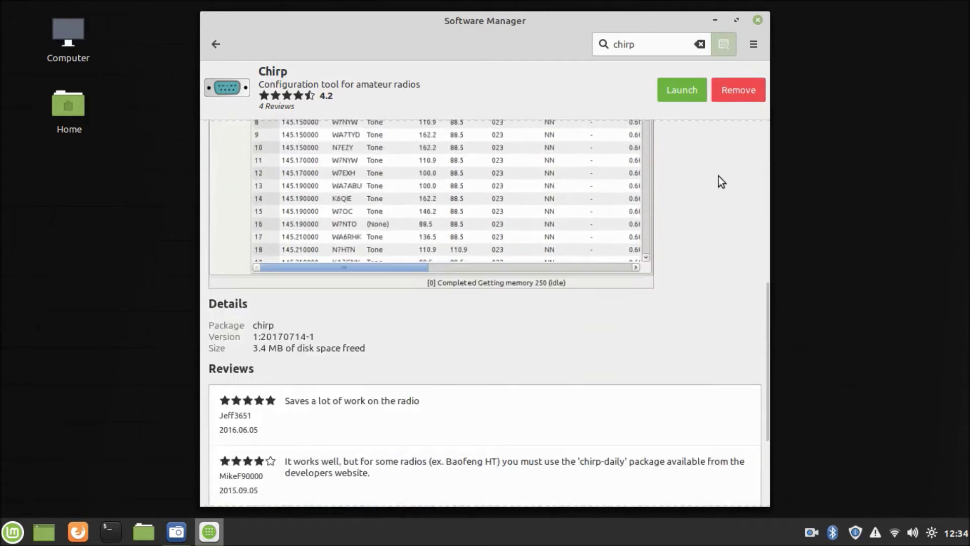
scroll(719, 176, "up", 8)
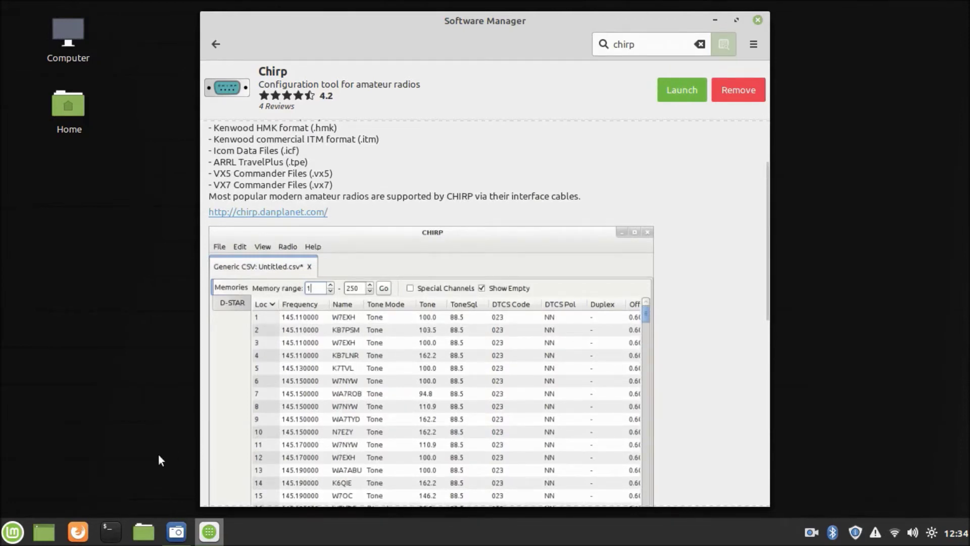
left_click(12, 533)
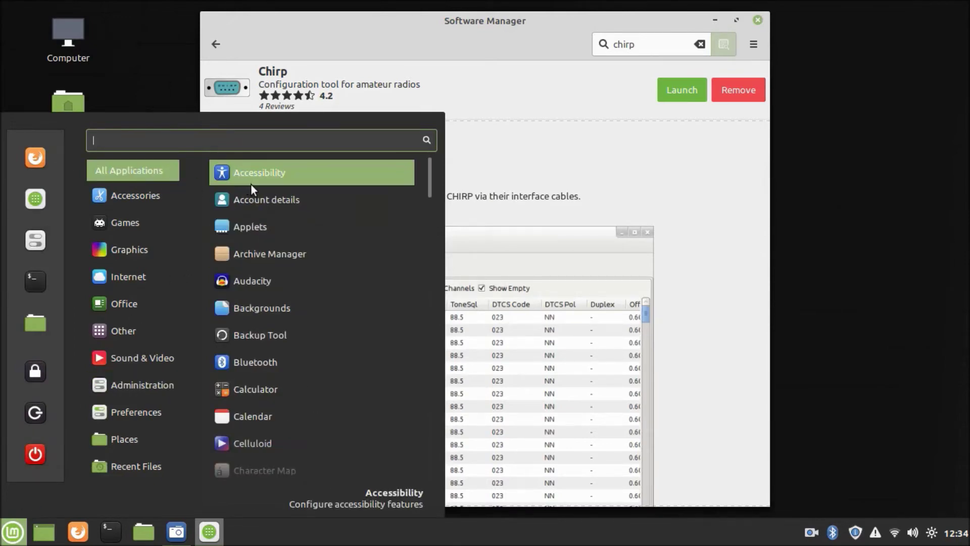
Scroll All Applications down to Users and Groups and launch it
mouse_move(167, 251)
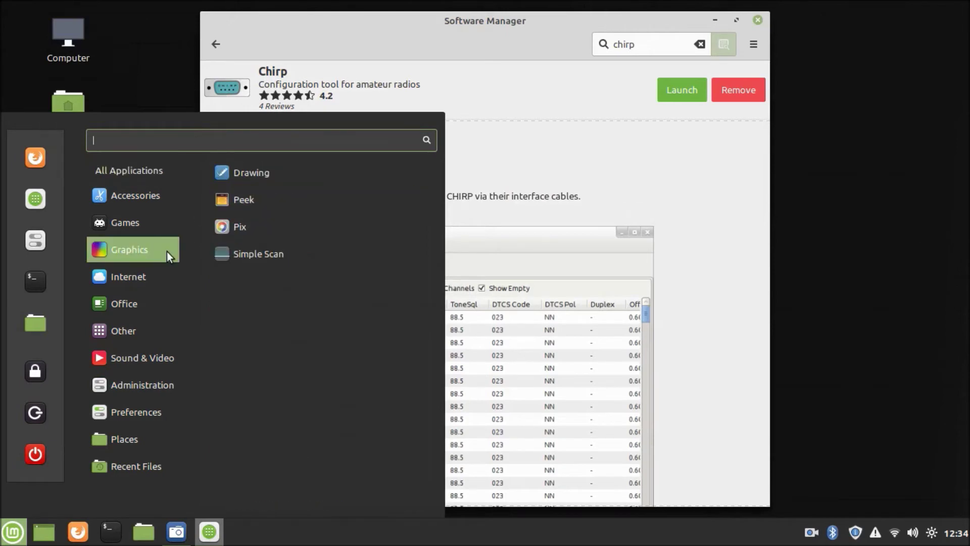
mouse_move(176, 169)
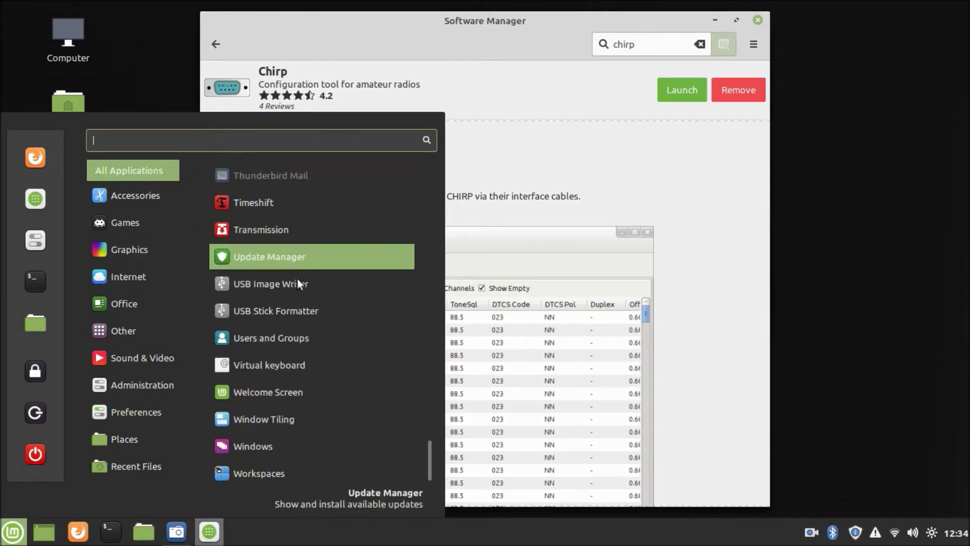
scroll(316, 307, "up", 2)
scroll(316, 307, "up", 2)
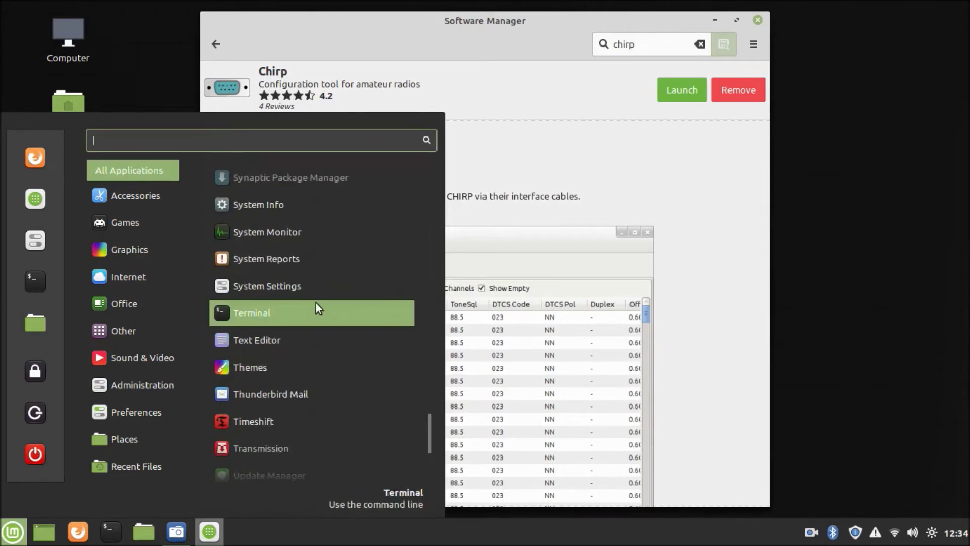
scroll(316, 303, "up", 2)
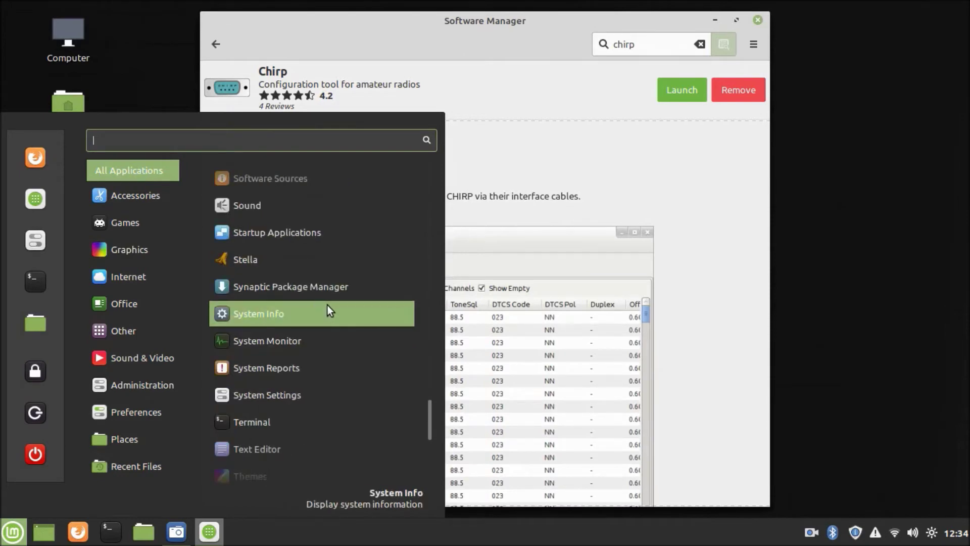
scroll(327, 305, "down", 2)
scroll(327, 304, "down", 2)
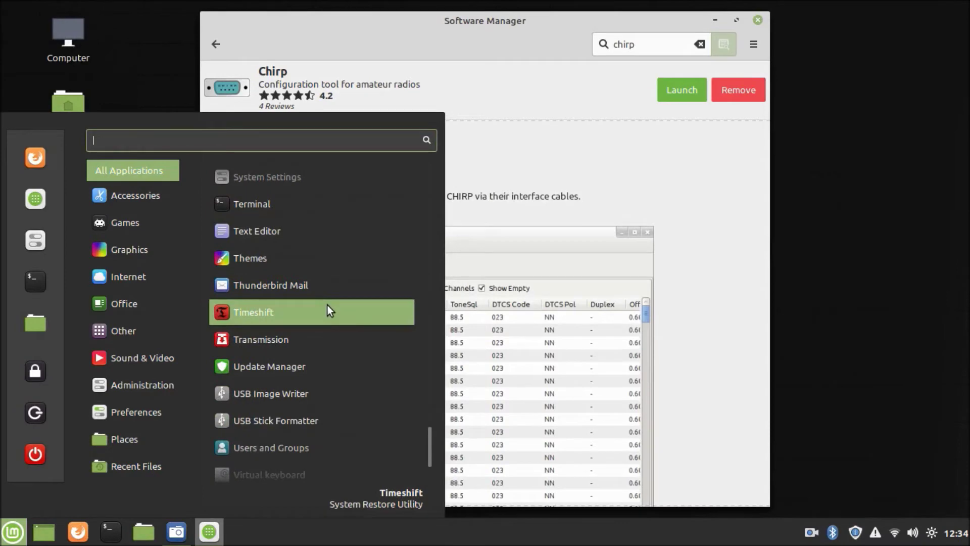
scroll(327, 305, "down", 1)
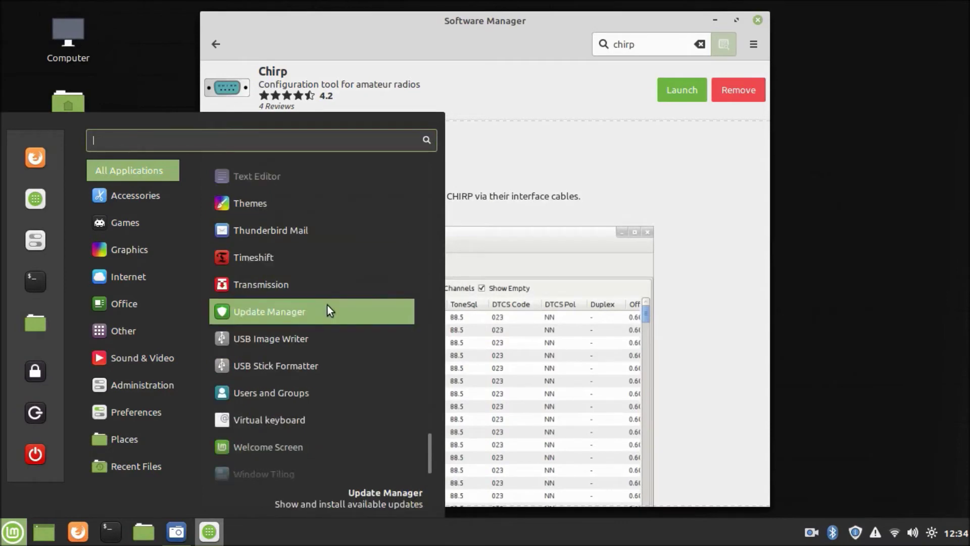
left_click(326, 394)
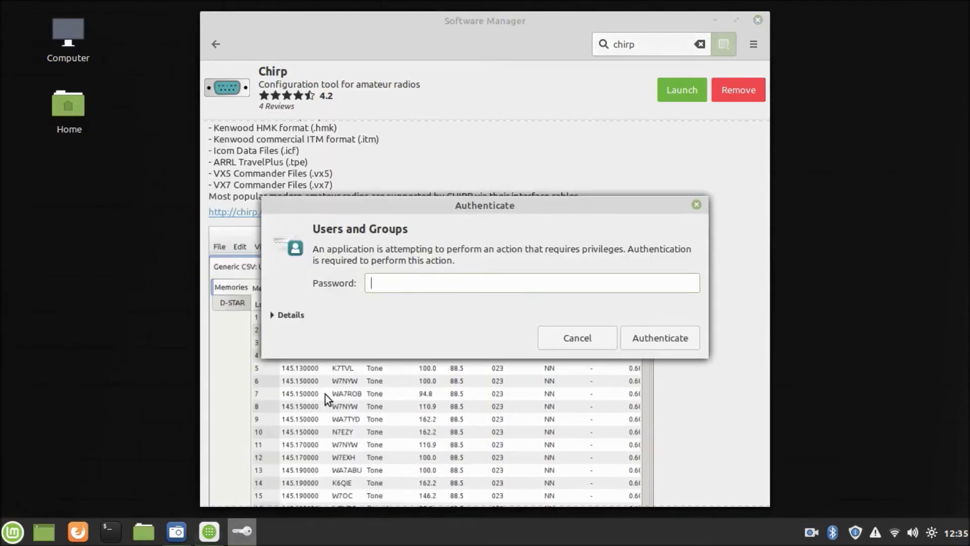
Authenticate with the account password and select the user account
type("********")
key("Return")
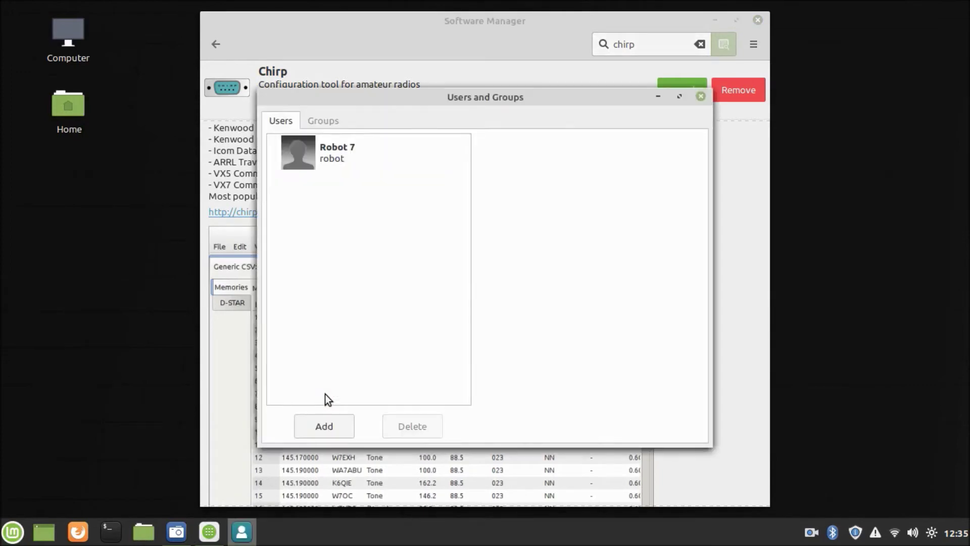
left_click(298, 158)
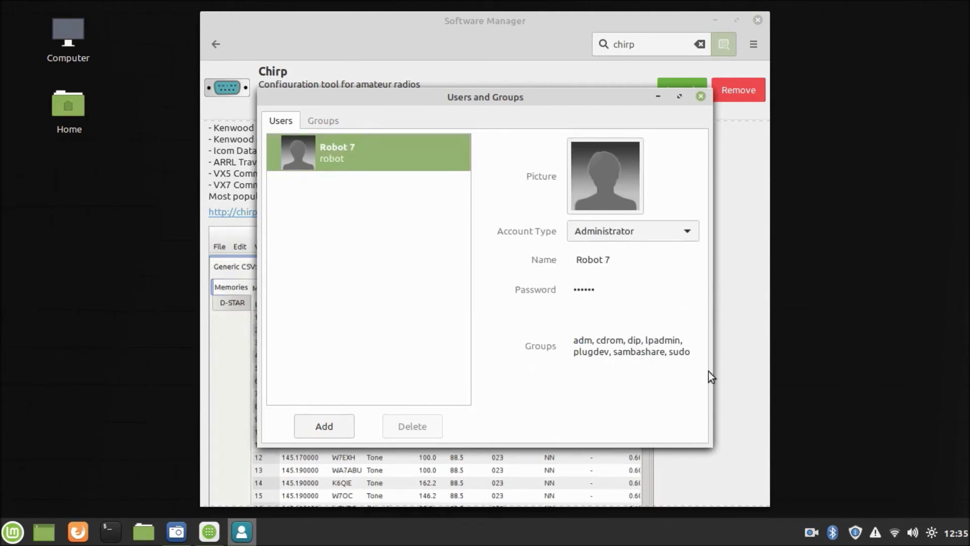
Add the user to the dialout, audio and bluetooth groups, recheck dialout, and close Users and Groups
left_click(613, 348)
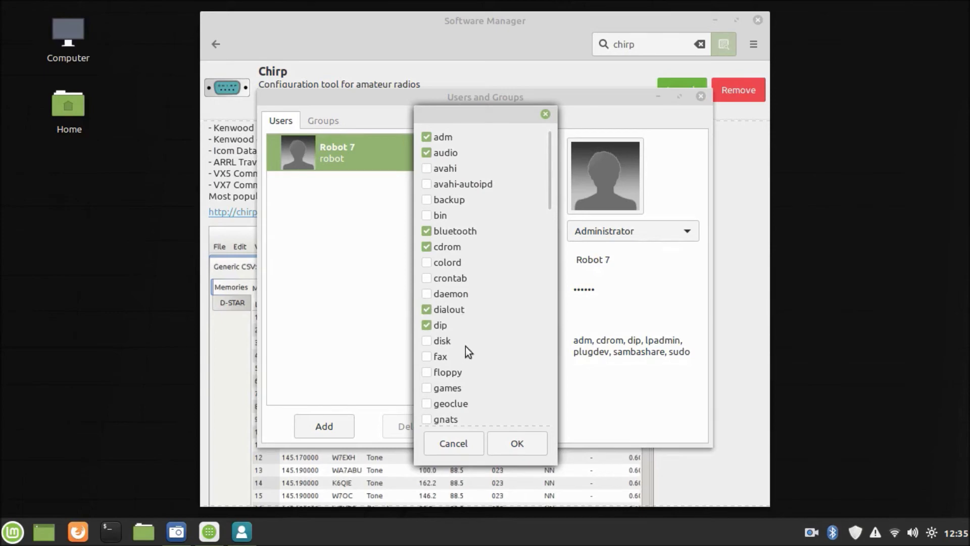
left_click(524, 443)
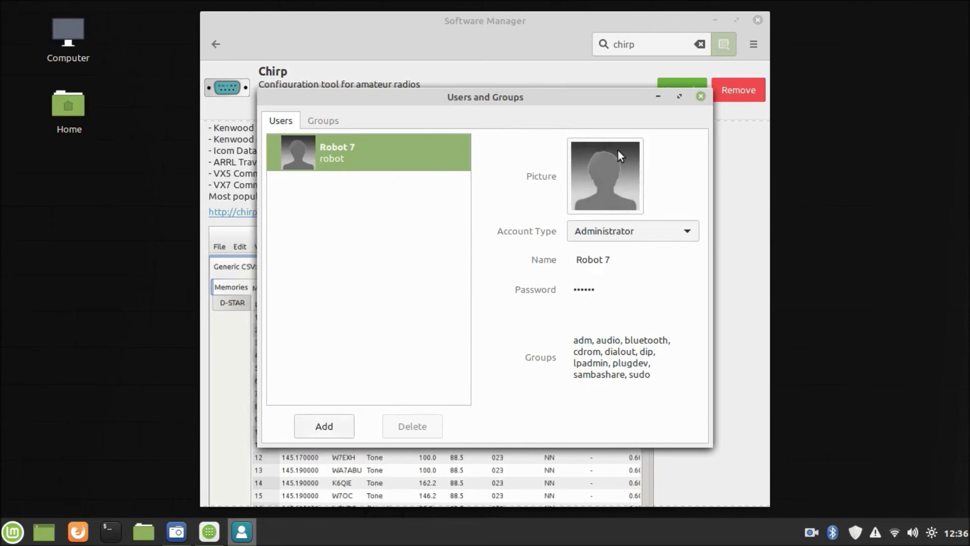
left_click(617, 348)
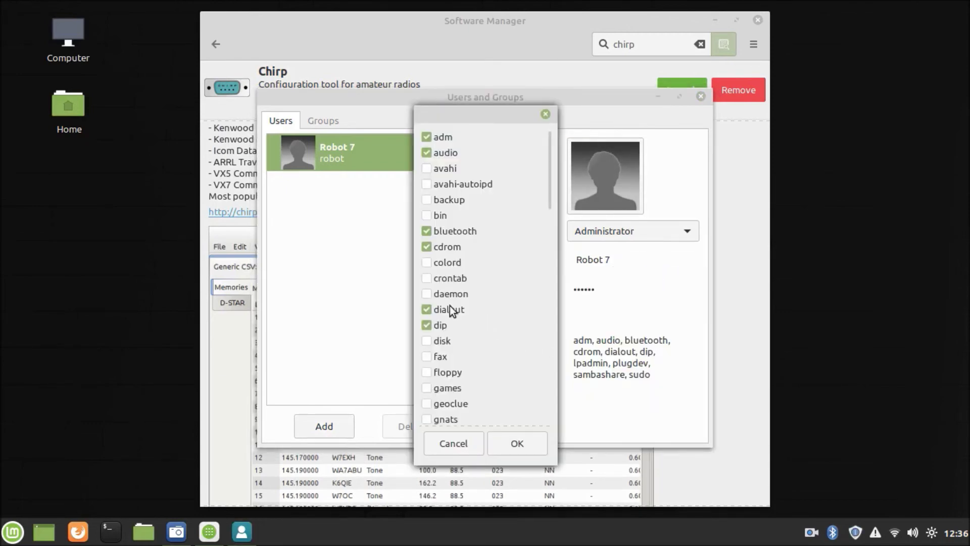
left_click(529, 442)
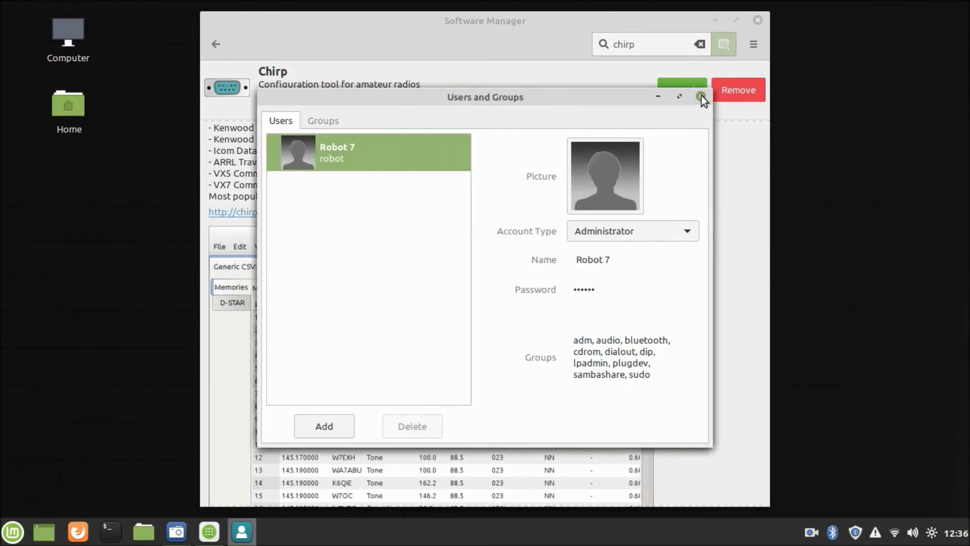
left_click(700, 96)
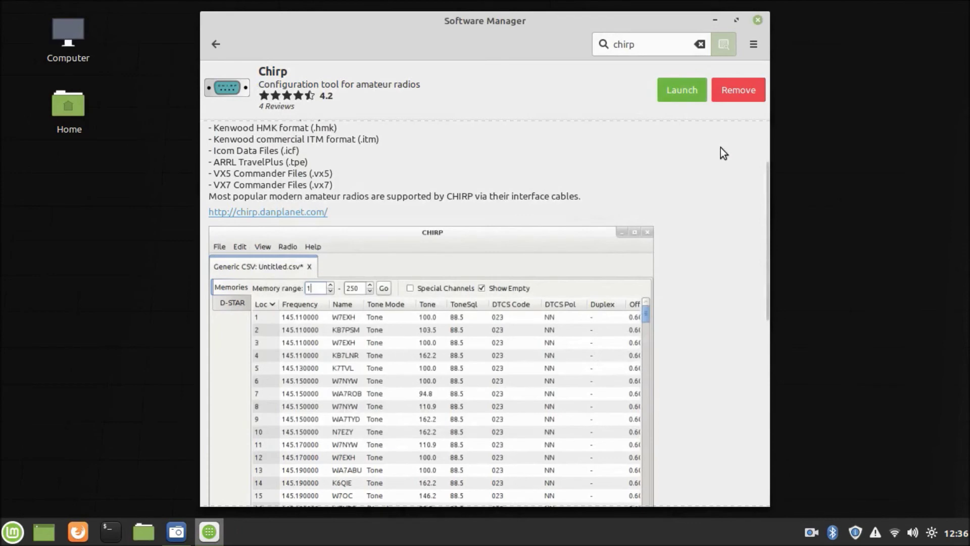
Launch Chirp from its Software Manager page and dismiss the error-reporting notice
left_click(691, 94)
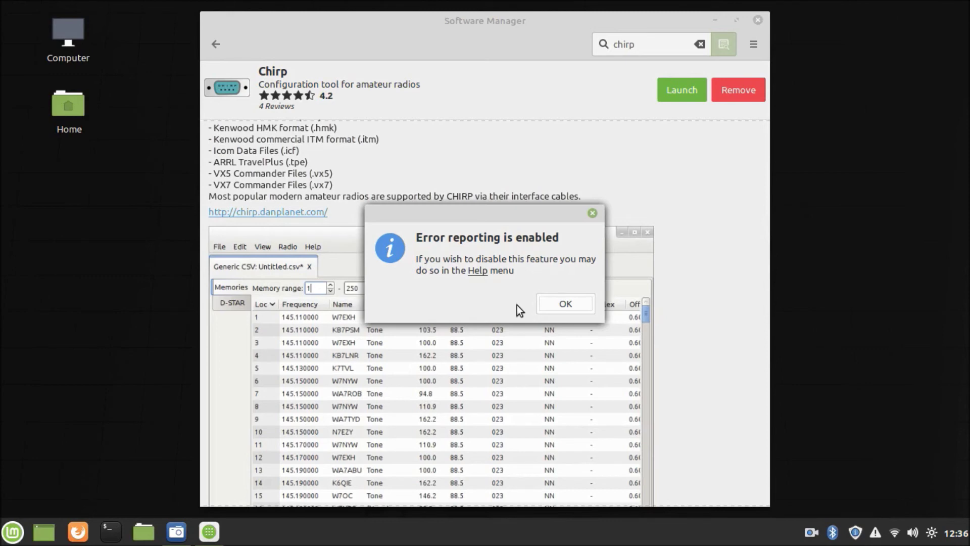
left_click(566, 303)
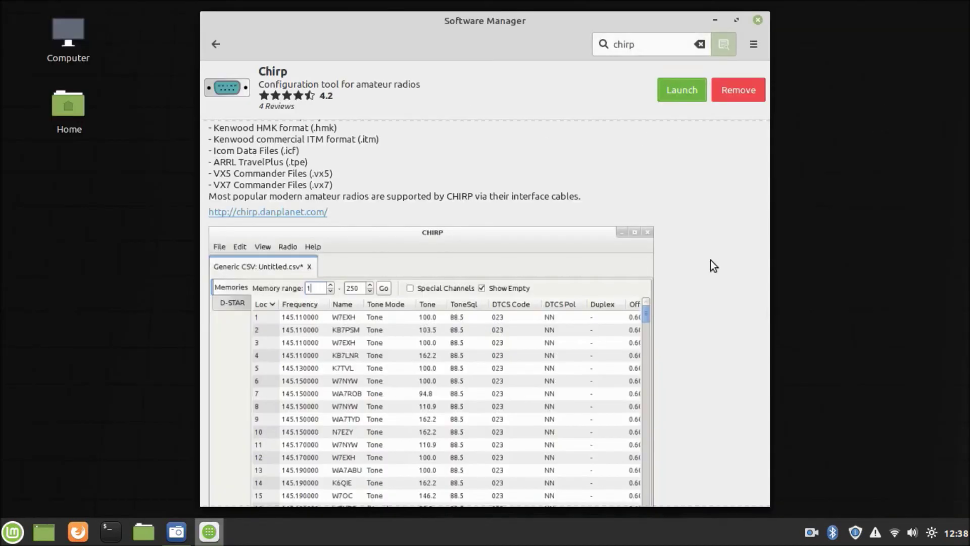
Close Software Manager and choose Quit from the Cinnamon menu to shut down
left_click(758, 20)
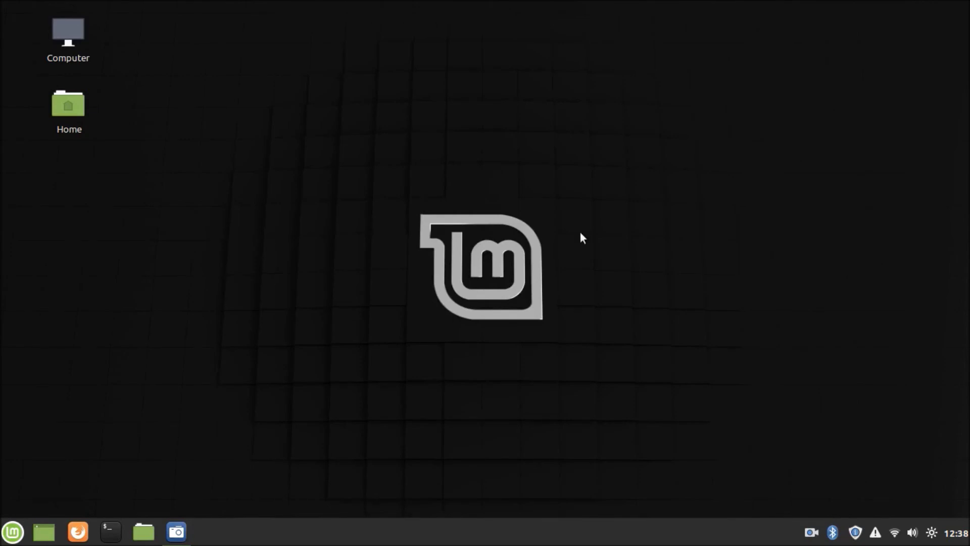
left_click(12, 531)
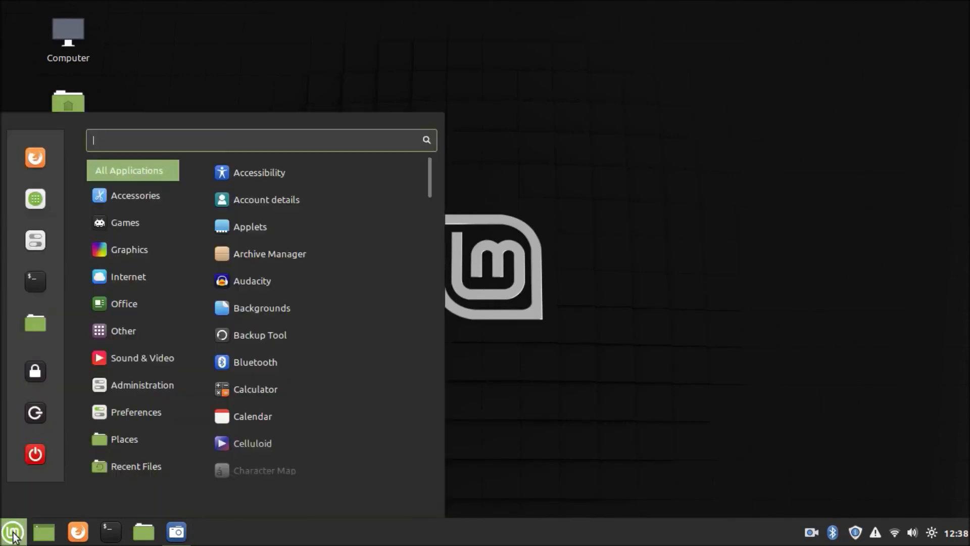
left_click(36, 455)
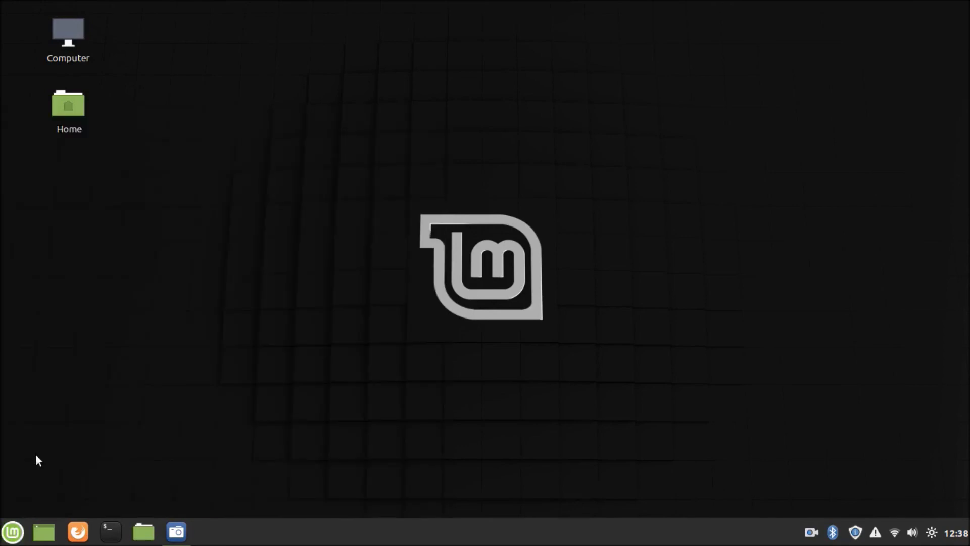